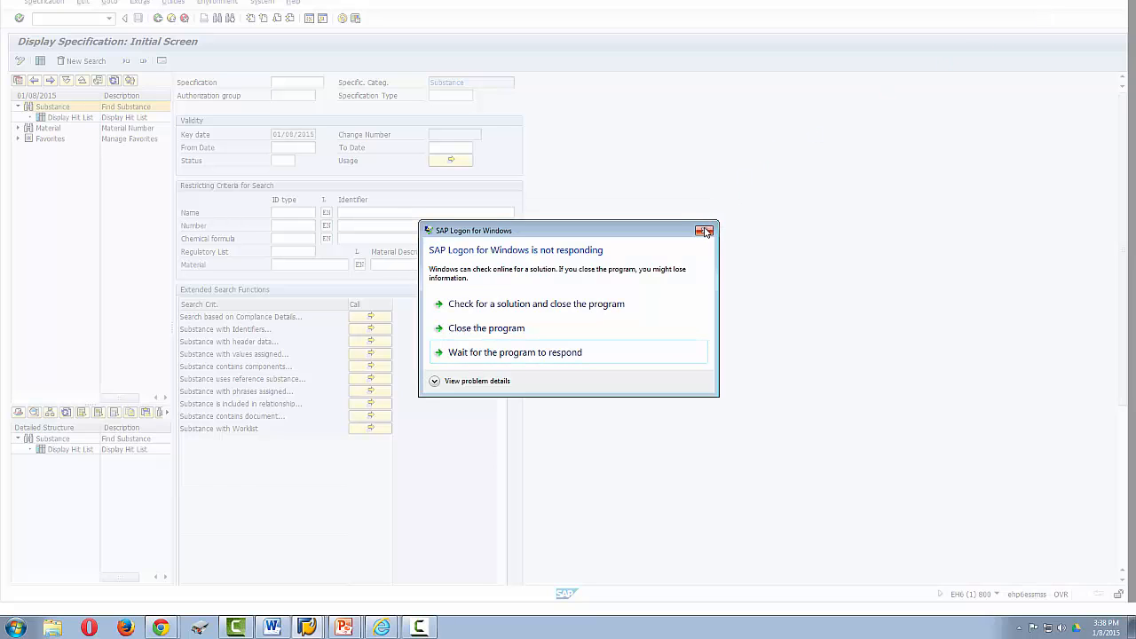
- Dismiss the dialog reporting that SAP Logon for Windows is not responding
{"action": "left_click", "coordinate": [706, 231]}
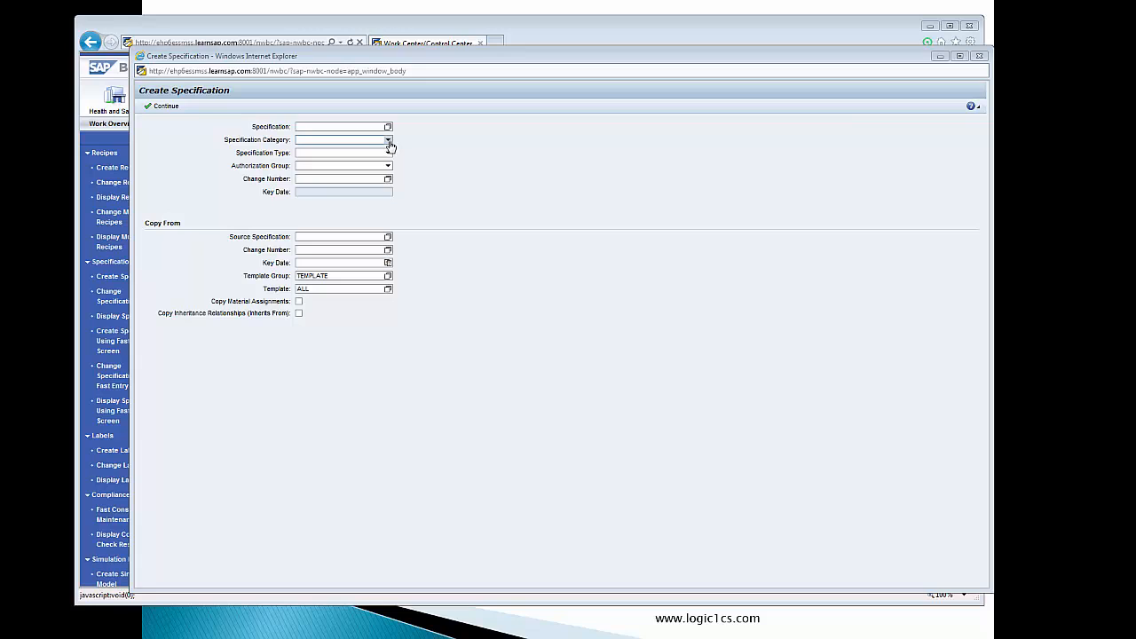
- Create a specification with category Substance, type Real substance and the authorization group granting access for all business areas
{"action": "left_click", "coordinate": [388, 141]}
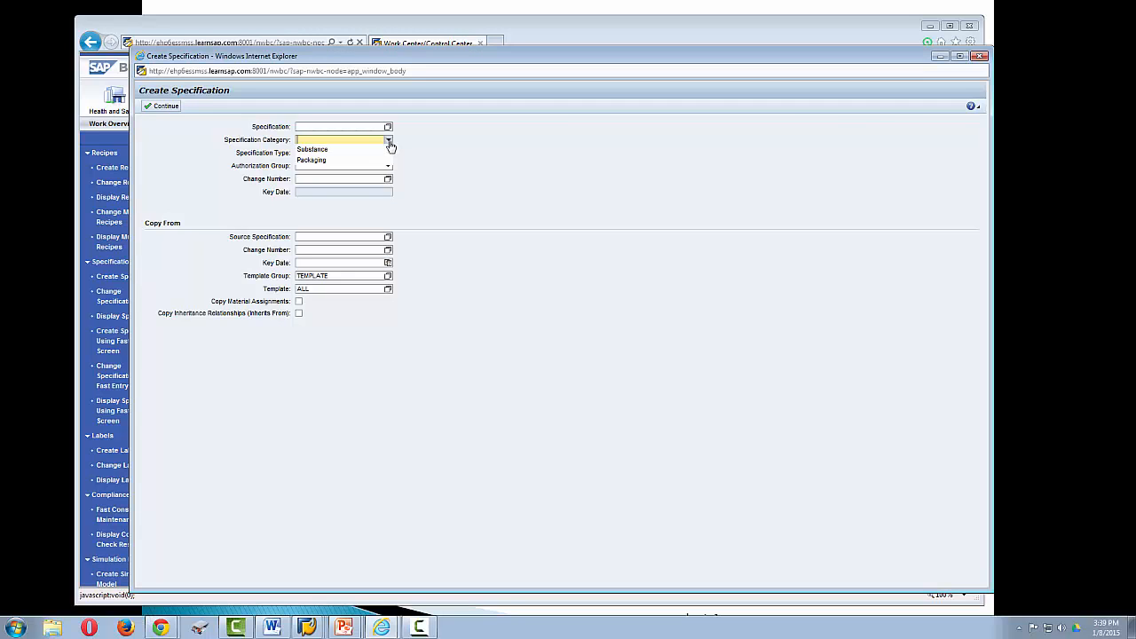
{"action": "left_click", "coordinate": [382, 150]}
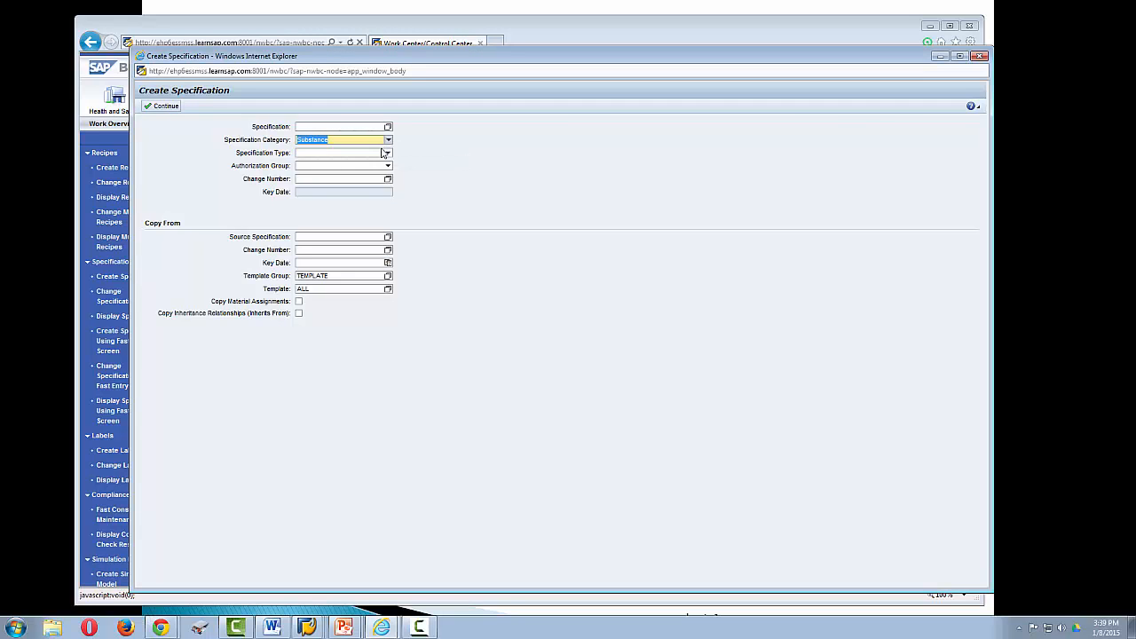
{"action": "left_click", "coordinate": [389, 153]}
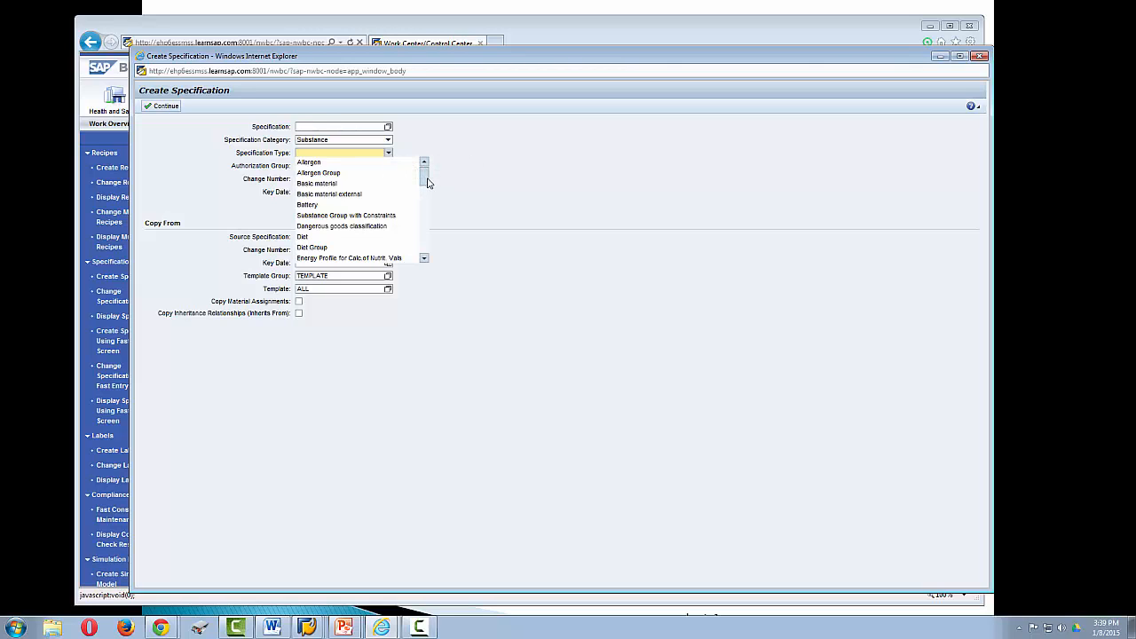
{"action": "left_click_drag", "start_coordinate": [423, 182], "coordinate": [428, 229]}
{"action": "left_click", "coordinate": [362, 209]}
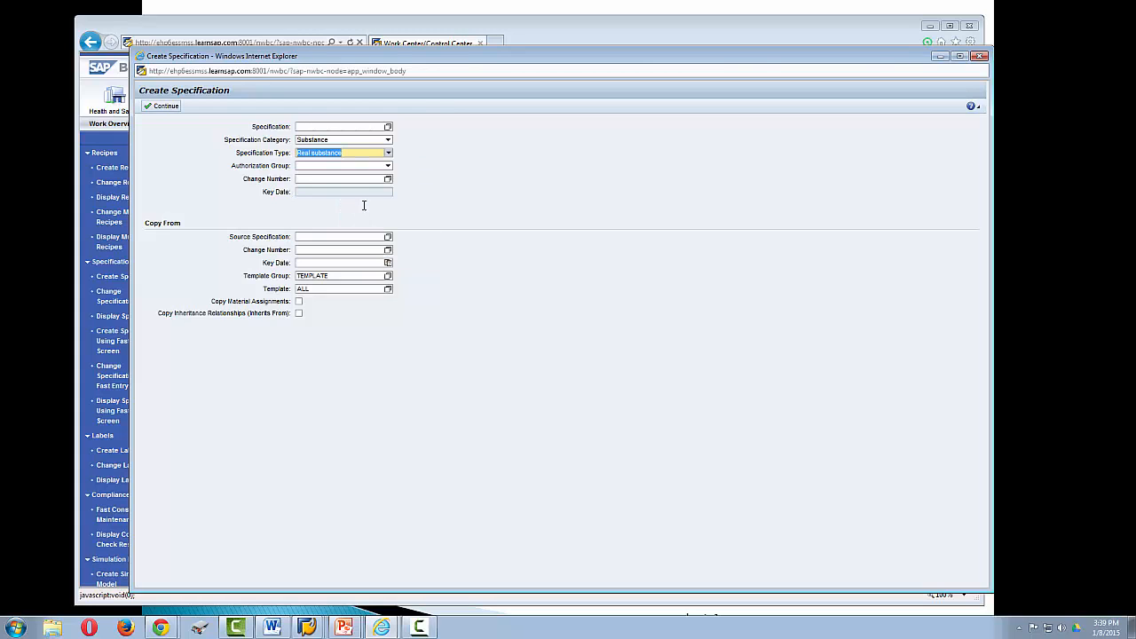
{"action": "left_click", "coordinate": [391, 168]}
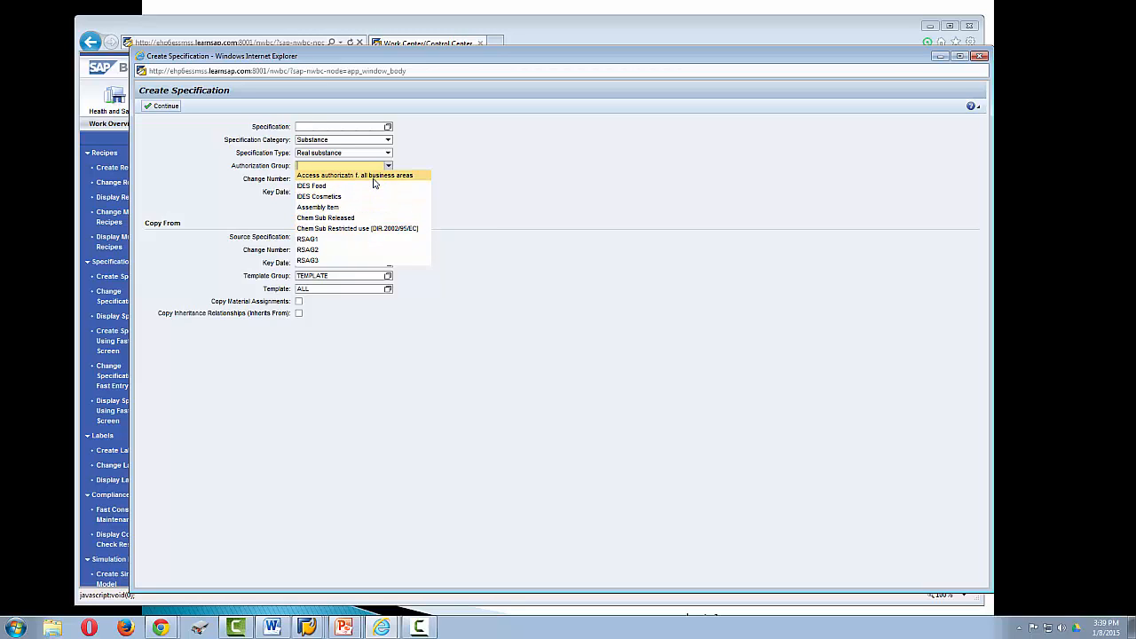
{"action": "left_click", "coordinate": [375, 182]}
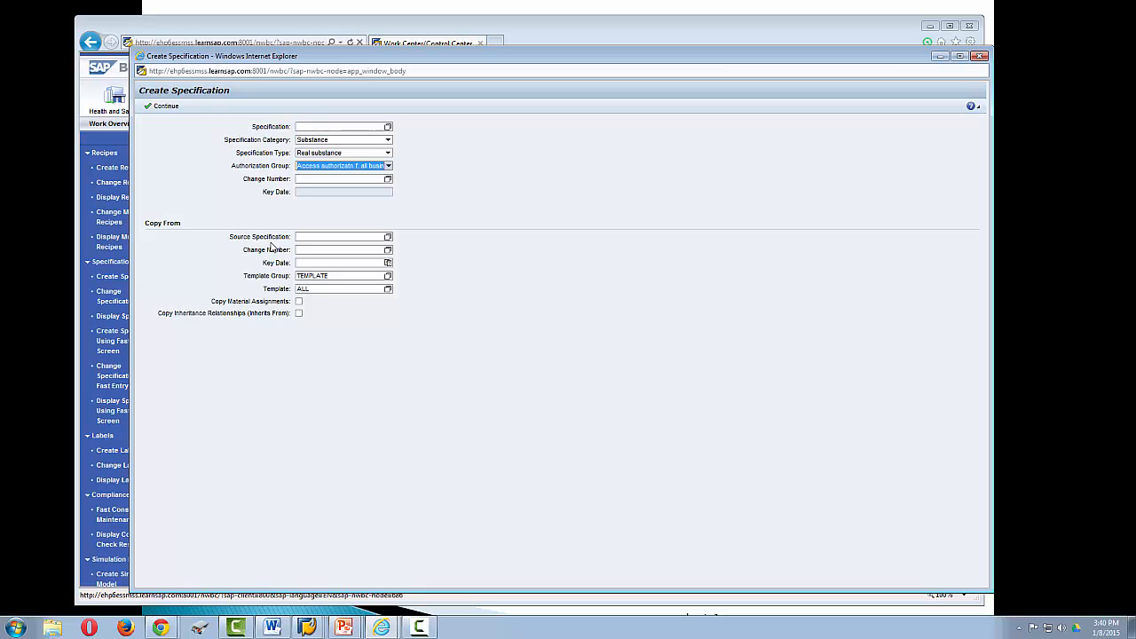
{"action": "left_click", "coordinate": [165, 107]}
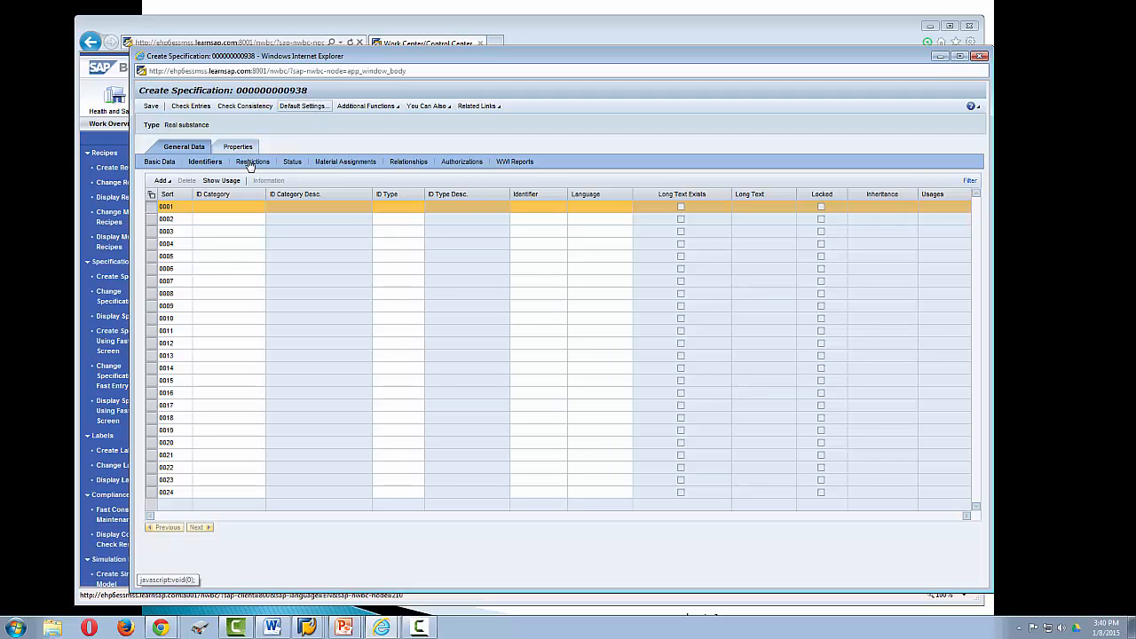
- Check the new specification's basic data and set the first identifier row's ID category to NAM (Name)
{"action": "left_click", "coordinate": [161, 165]}
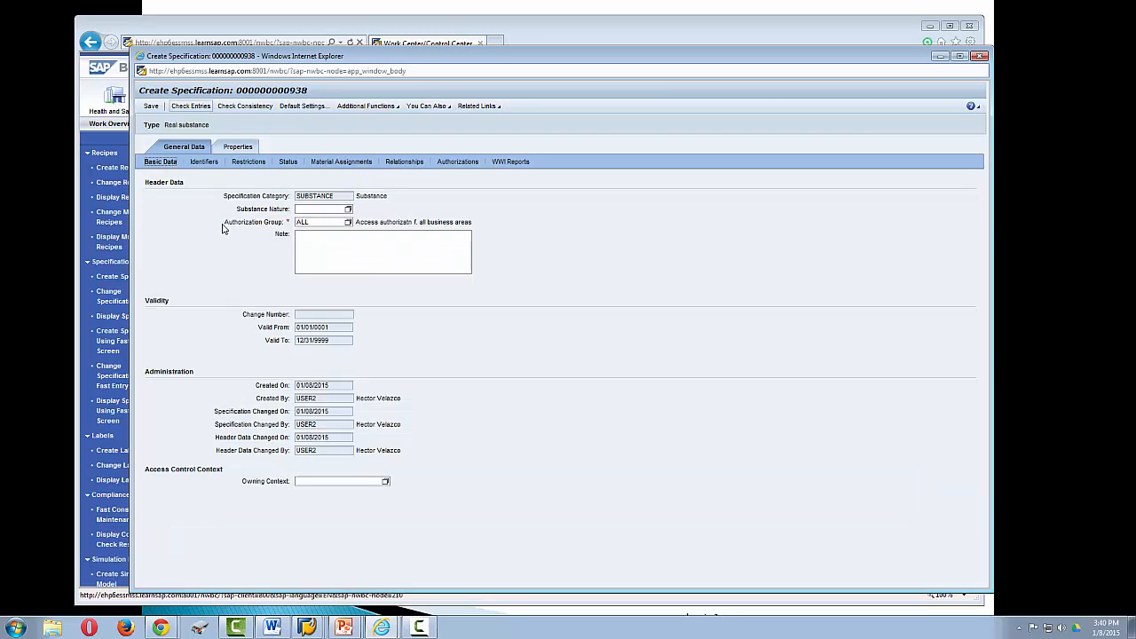
{"action": "left_click", "coordinate": [207, 163]}
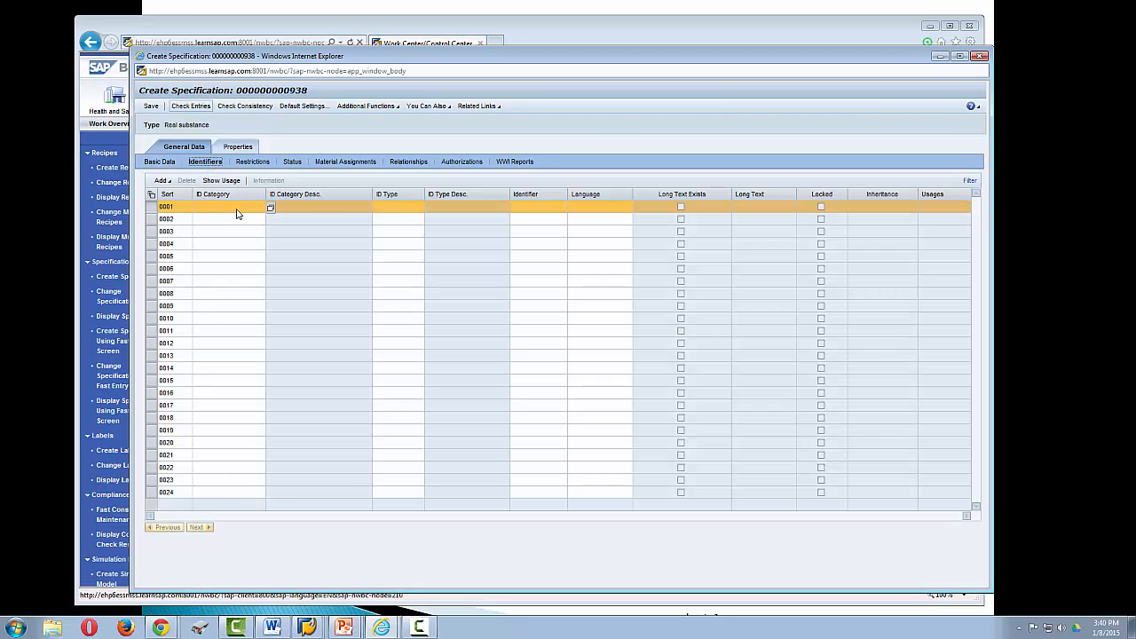
{"action": "left_click", "coordinate": [271, 208]}
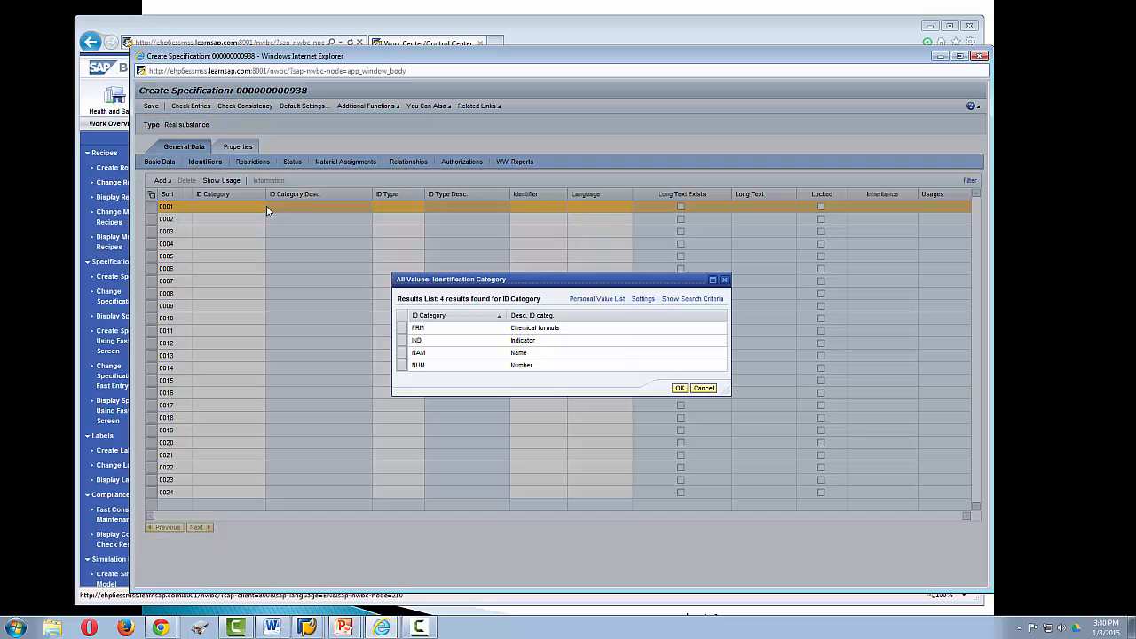
{"action": "left_click", "coordinate": [517, 354]}
{"action": "left_click", "coordinate": [679, 388]}
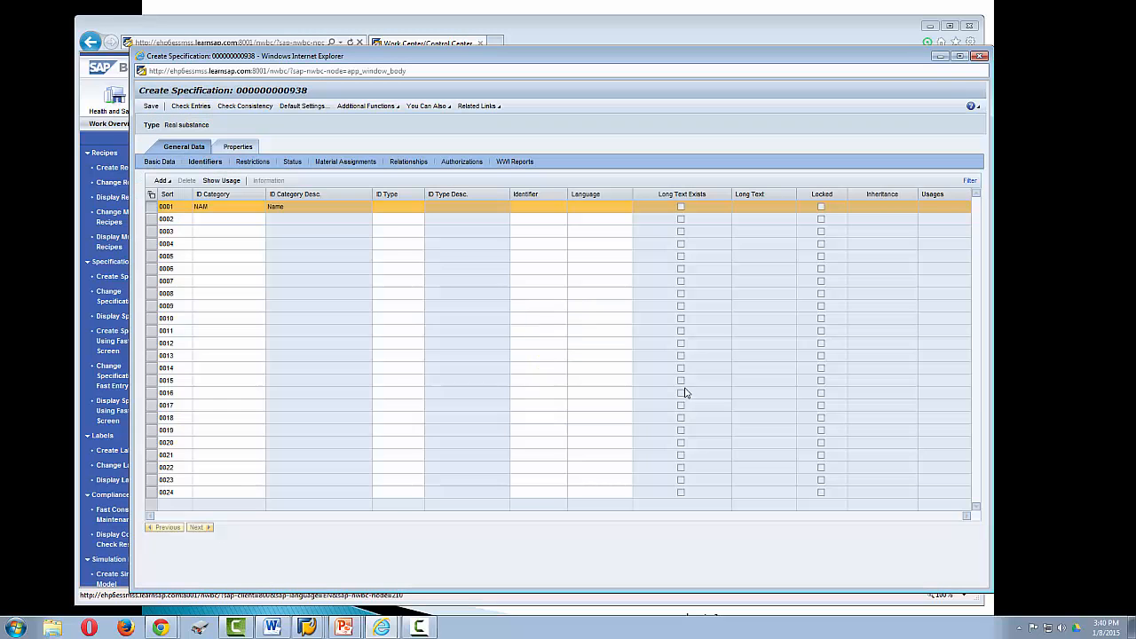
- Set the ID type of the first identifier row to PROD (Product name)
{"action": "left_click", "coordinate": [429, 211]}
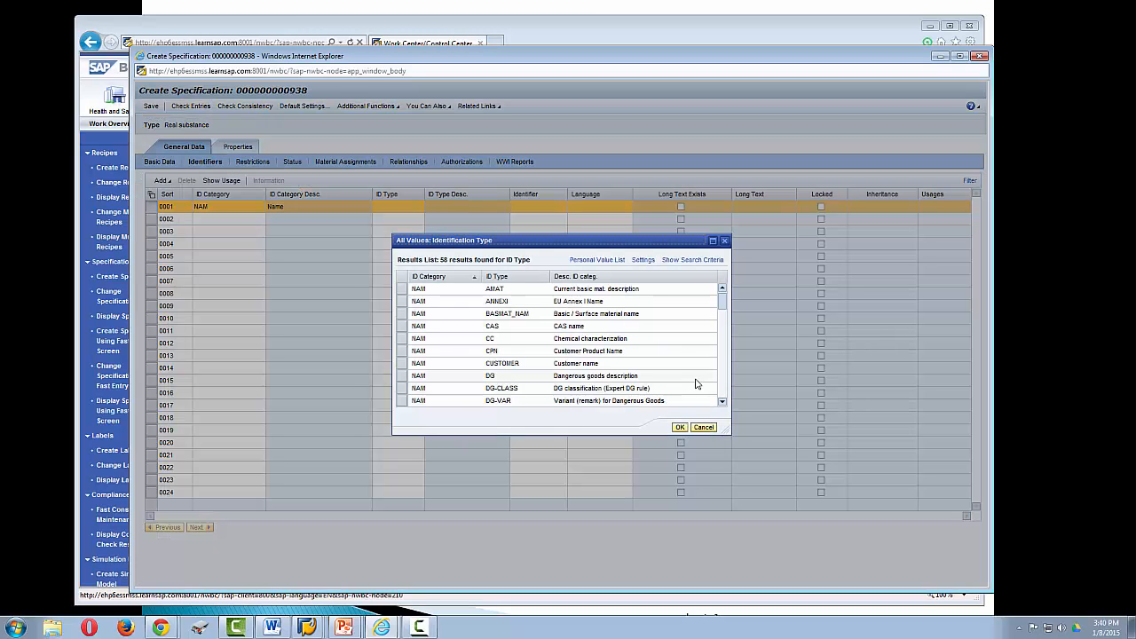
{"action": "left_click", "coordinate": [723, 391]}
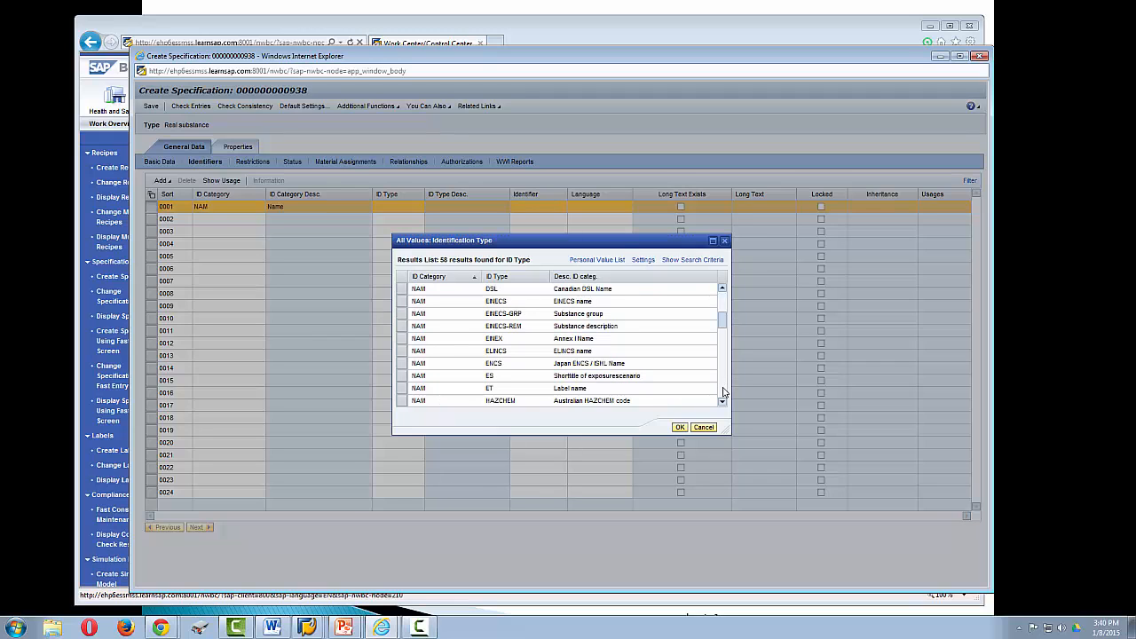
{"action": "left_click", "coordinate": [724, 392]}
{"action": "left_click", "coordinate": [724, 391]}
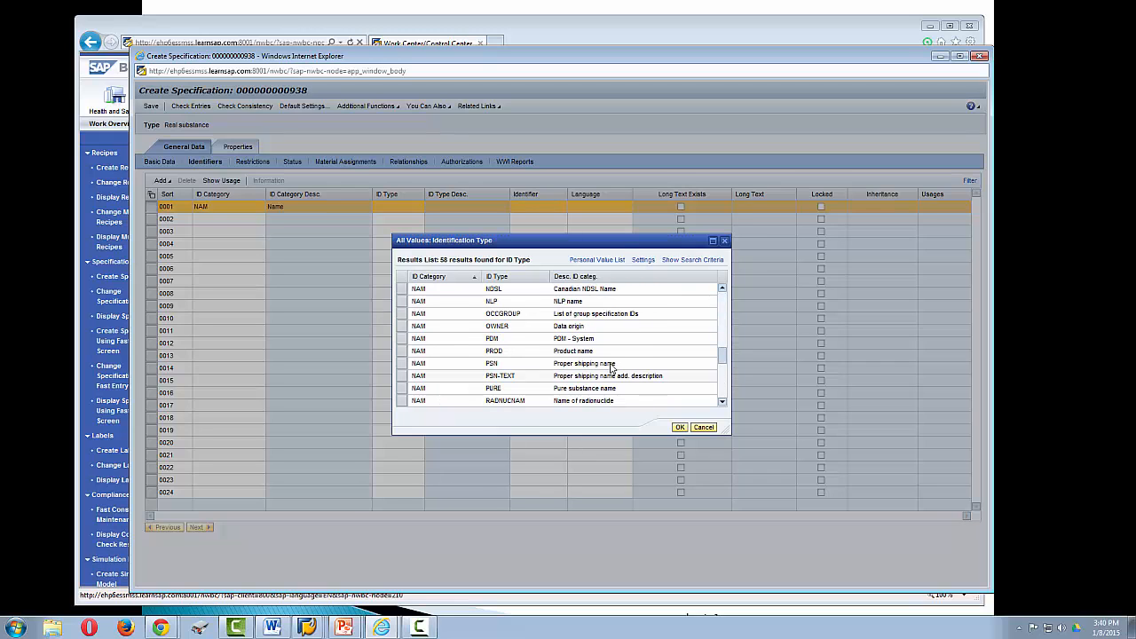
{"action": "left_click", "coordinate": [576, 353]}
{"action": "left_click", "coordinate": [575, 351]}
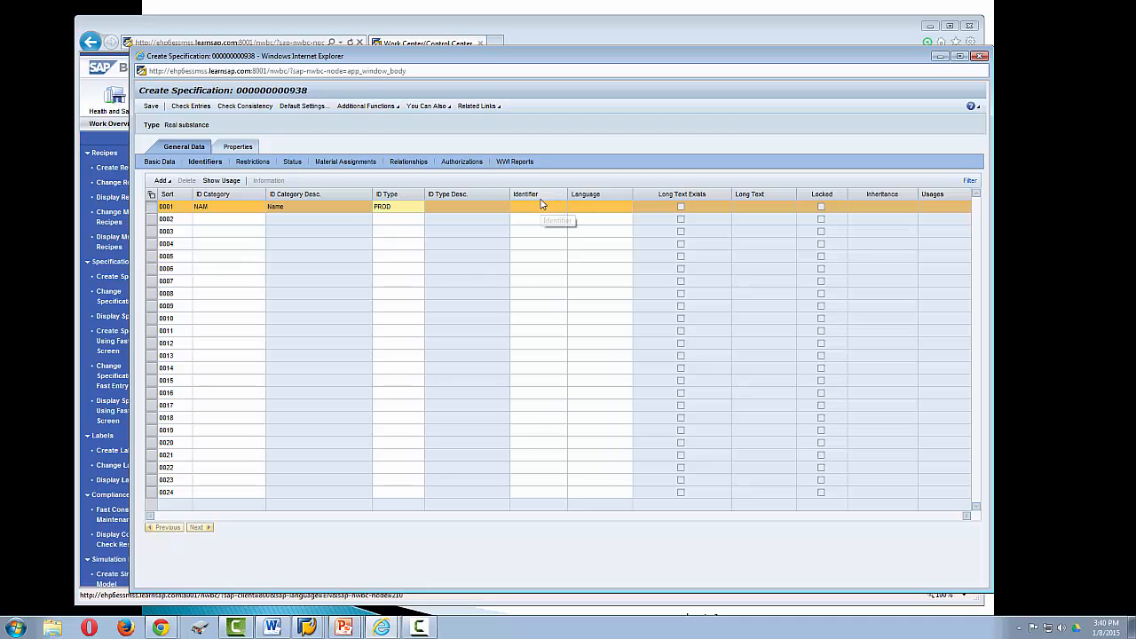
- Enter Tool as the product name identifier and save the specification
{"action": "left_click", "coordinate": [537, 207]}
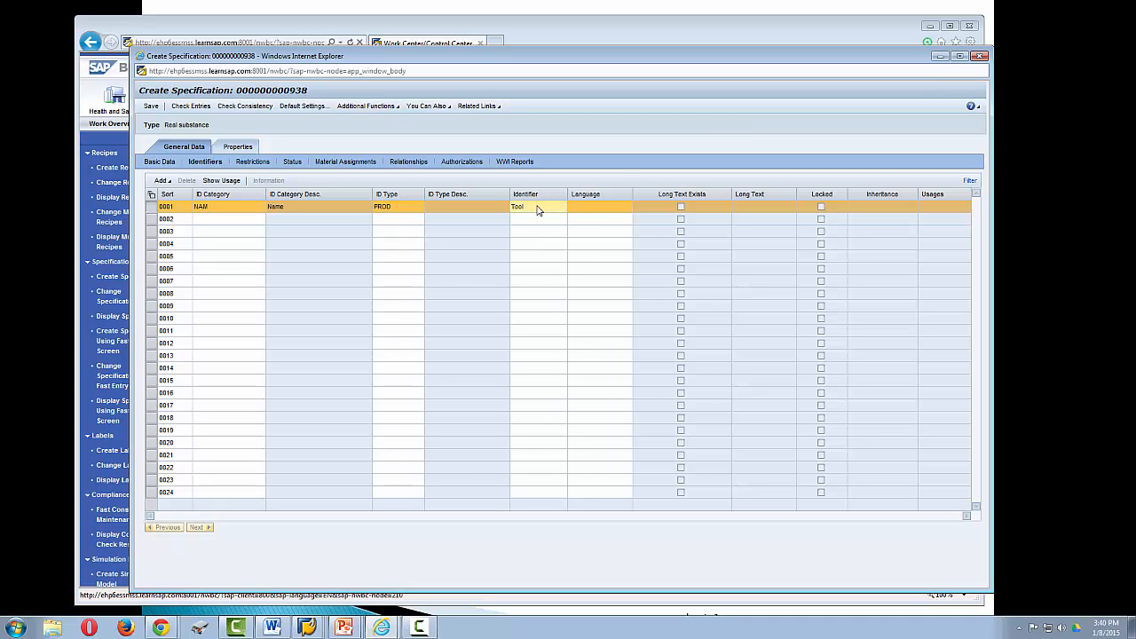
{"action": "key", "text": "Return"}
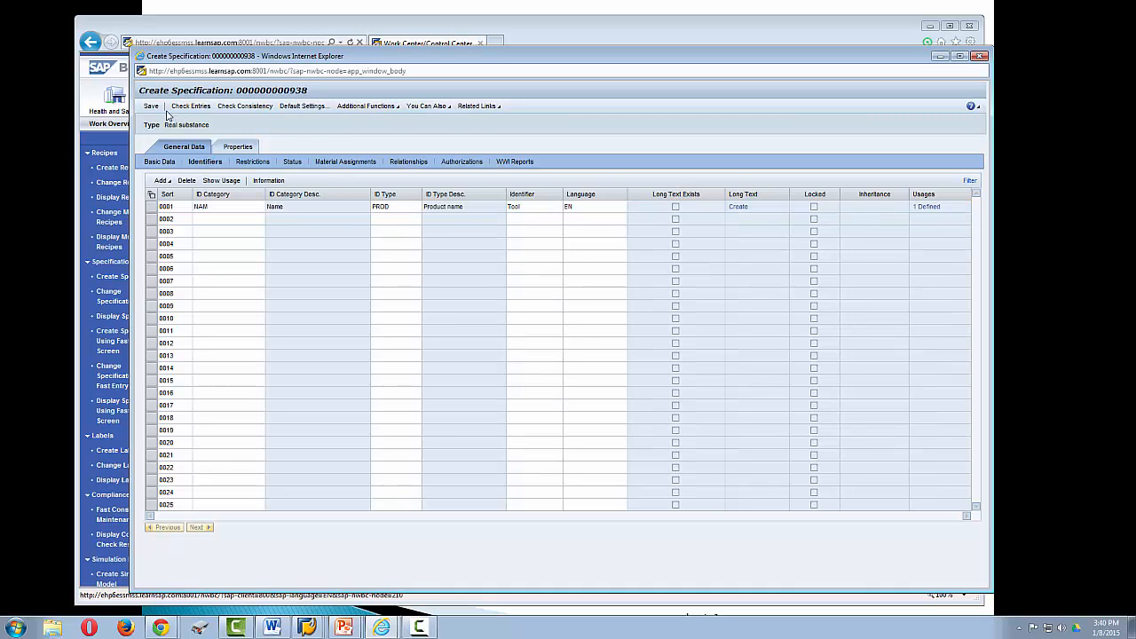
{"action": "left_click", "coordinate": [152, 106]}
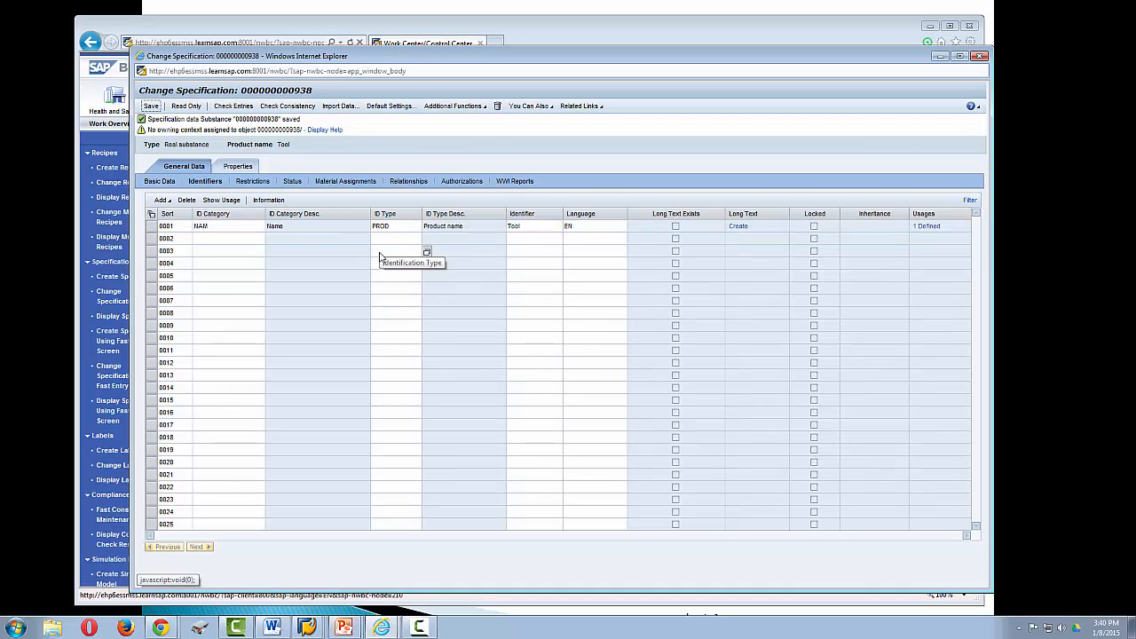
- Review the specification's restrictions, status, material assignments, relationships, authorizations and WWI reports
{"action": "left_click", "coordinate": [255, 181]}
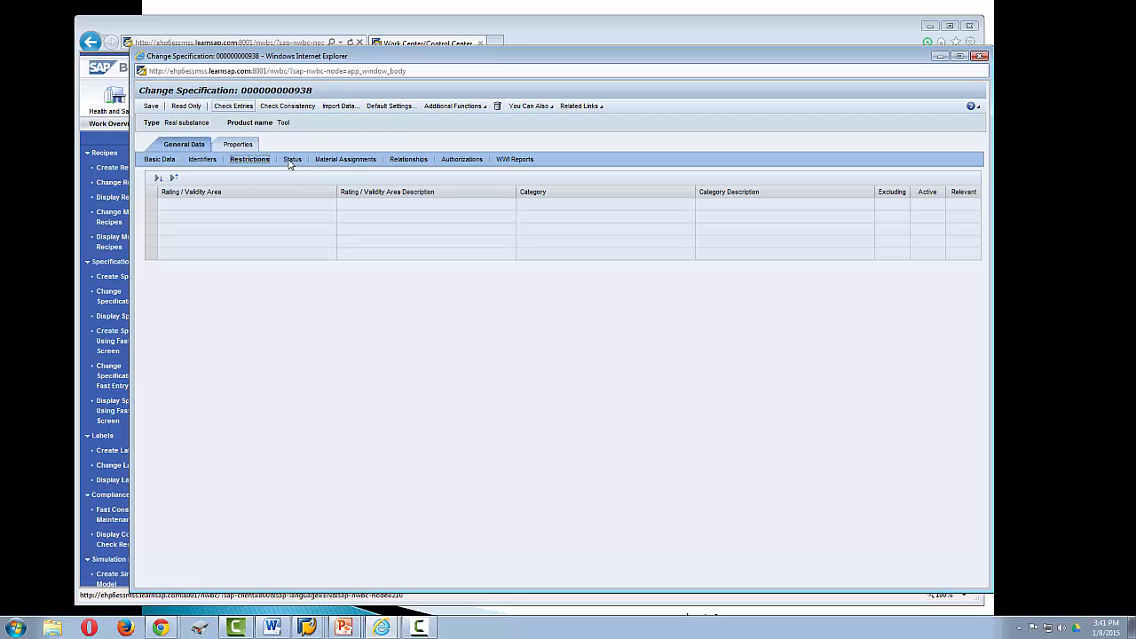
{"action": "left_click", "coordinate": [291, 161]}
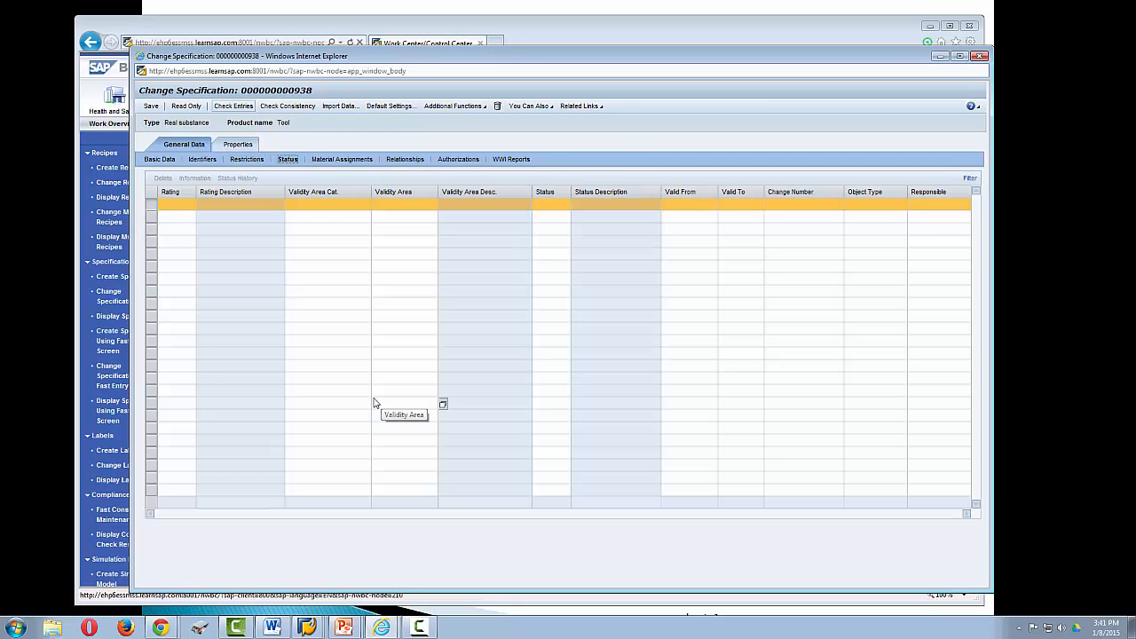
{"action": "left_click", "coordinate": [342, 161]}
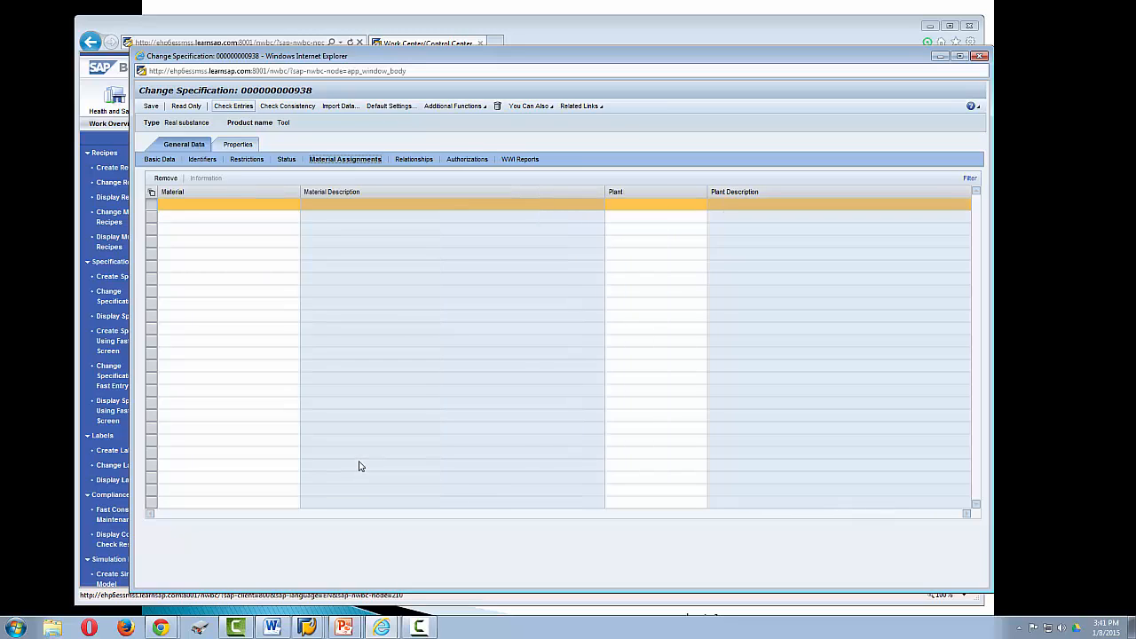
{"action": "left_click", "coordinate": [416, 162]}
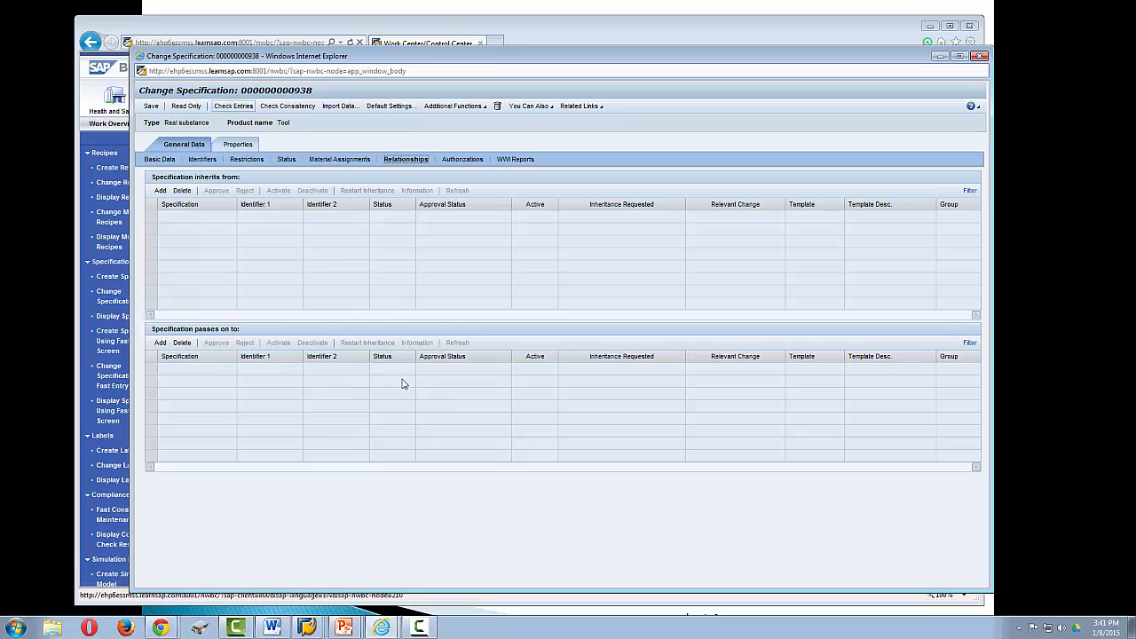
{"action": "left_click", "coordinate": [460, 160]}
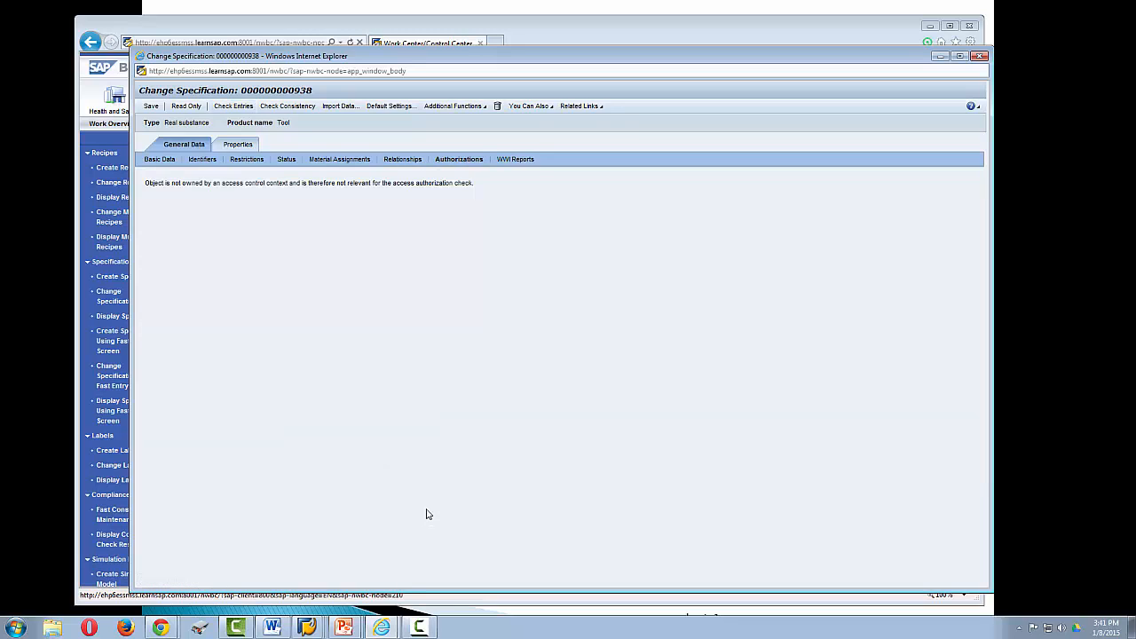
{"action": "left_click", "coordinate": [514, 160]}
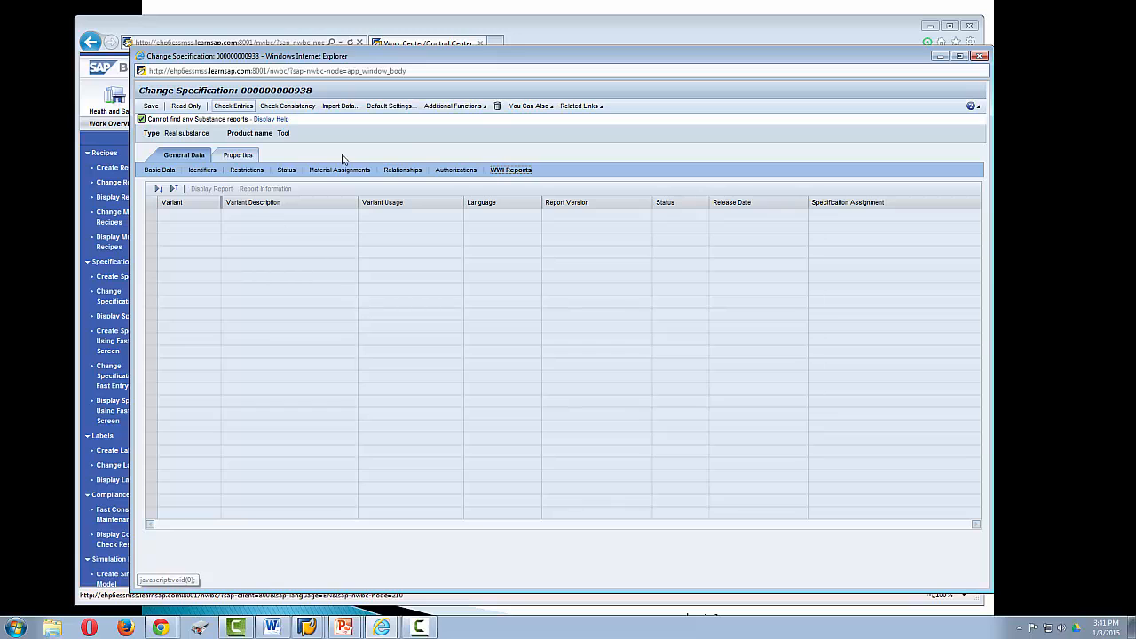
- Look through the additional functions and related actions offered for the specification
{"action": "left_click", "coordinate": [484, 107]}
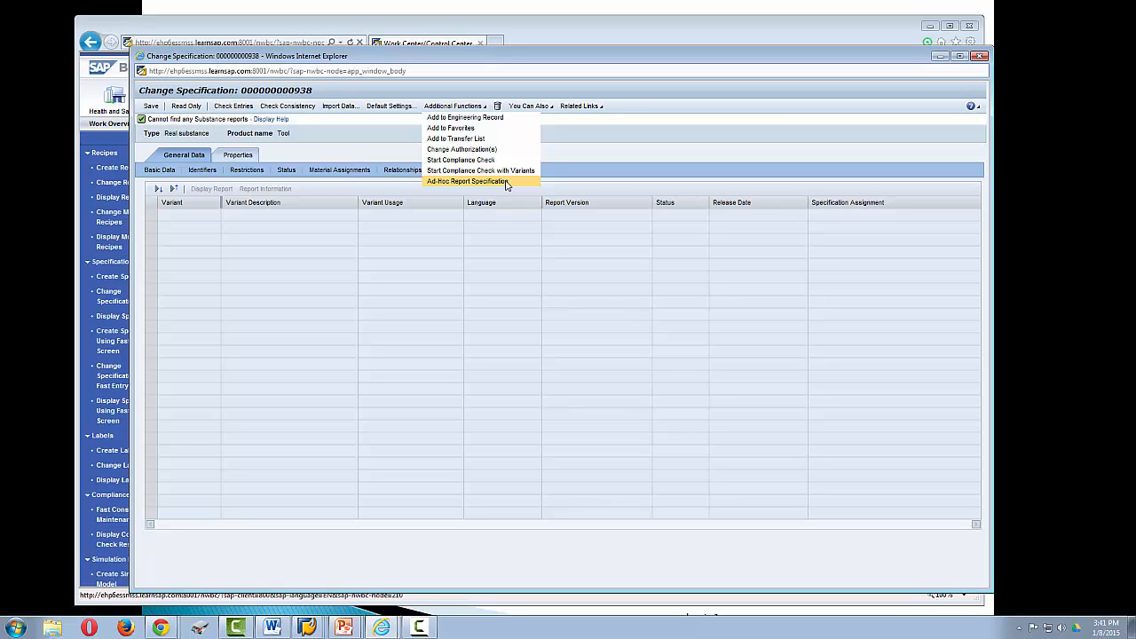
{"action": "left_click", "coordinate": [548, 108]}
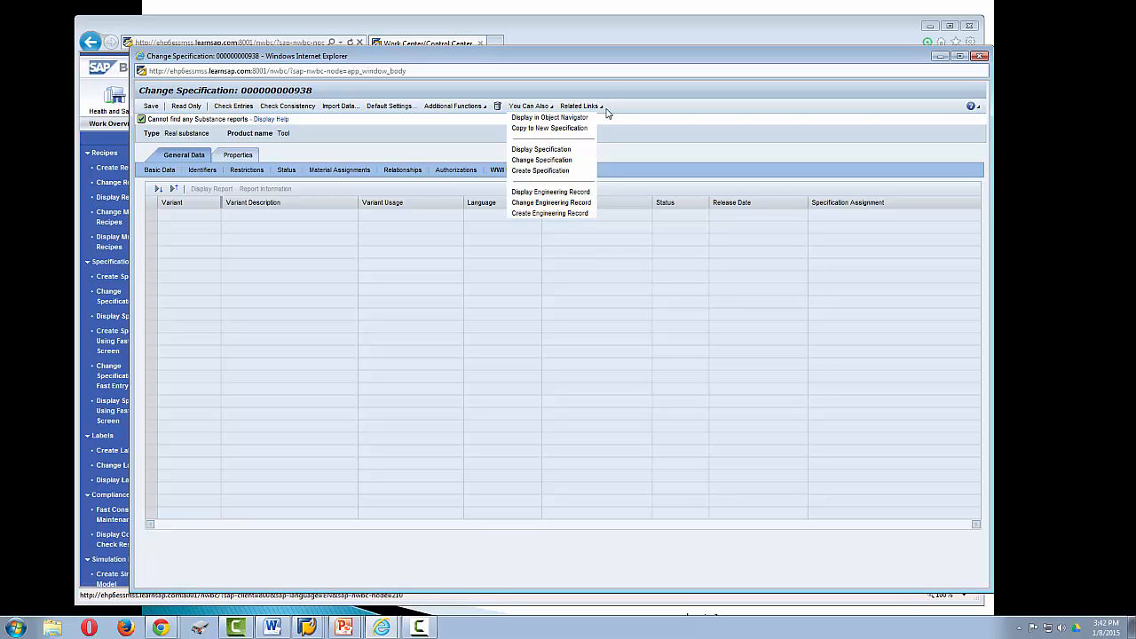
{"action": "left_click", "coordinate": [444, 153]}
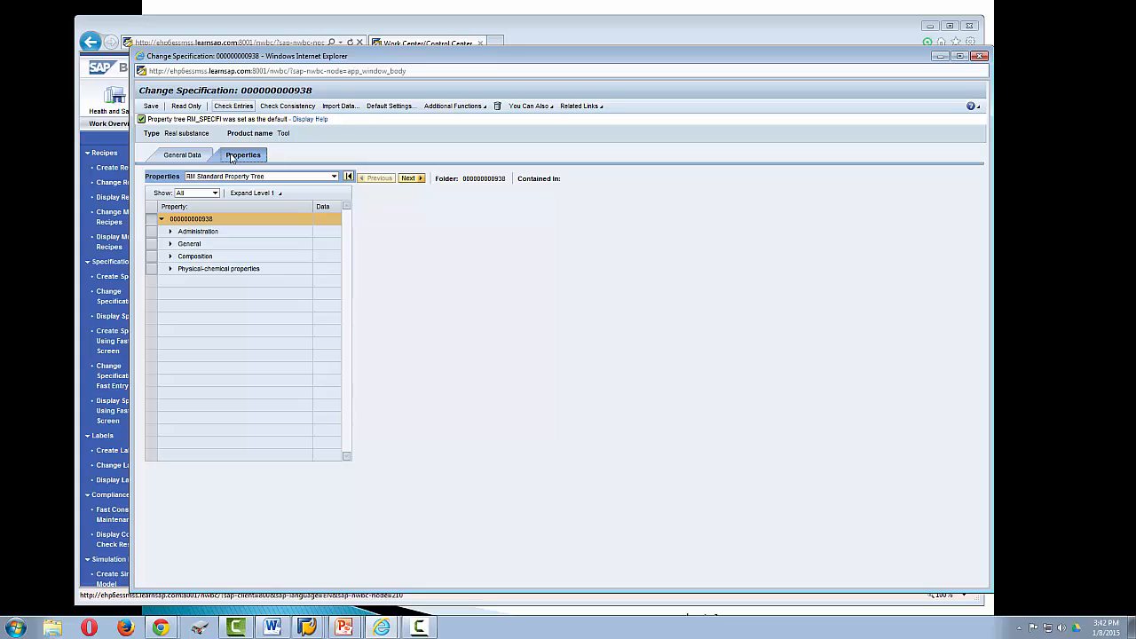
- Open the Estimated Price property under Administration in the RM Standard Property Tree and expand the General folder
{"action": "left_click", "coordinate": [334, 177]}
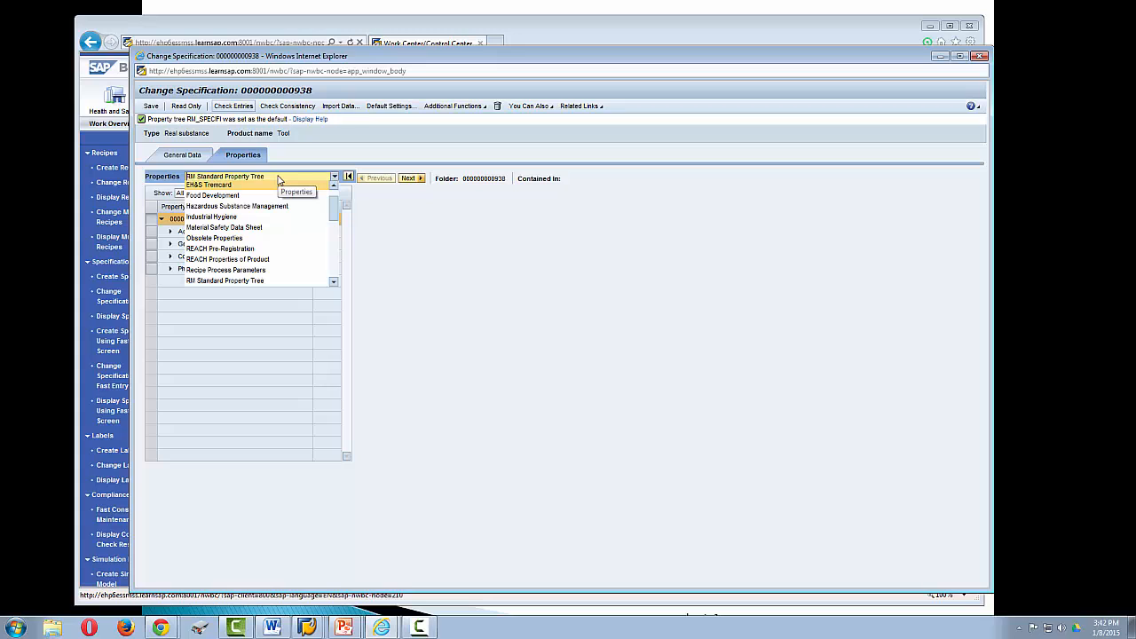
{"action": "left_click", "coordinate": [404, 298]}
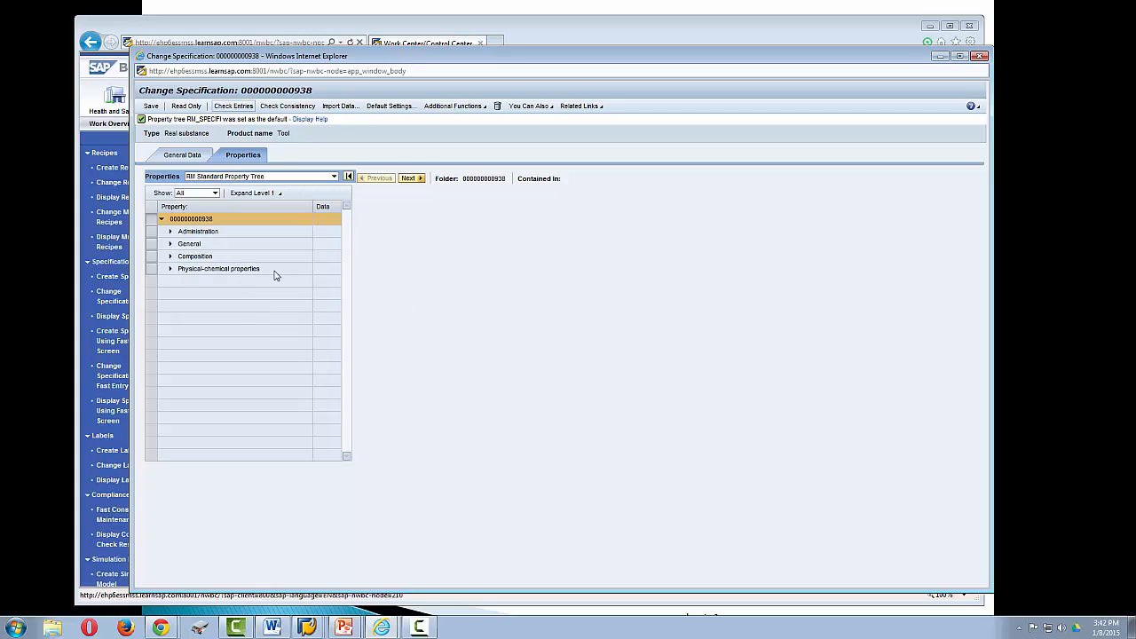
{"action": "left_click", "coordinate": [169, 232]}
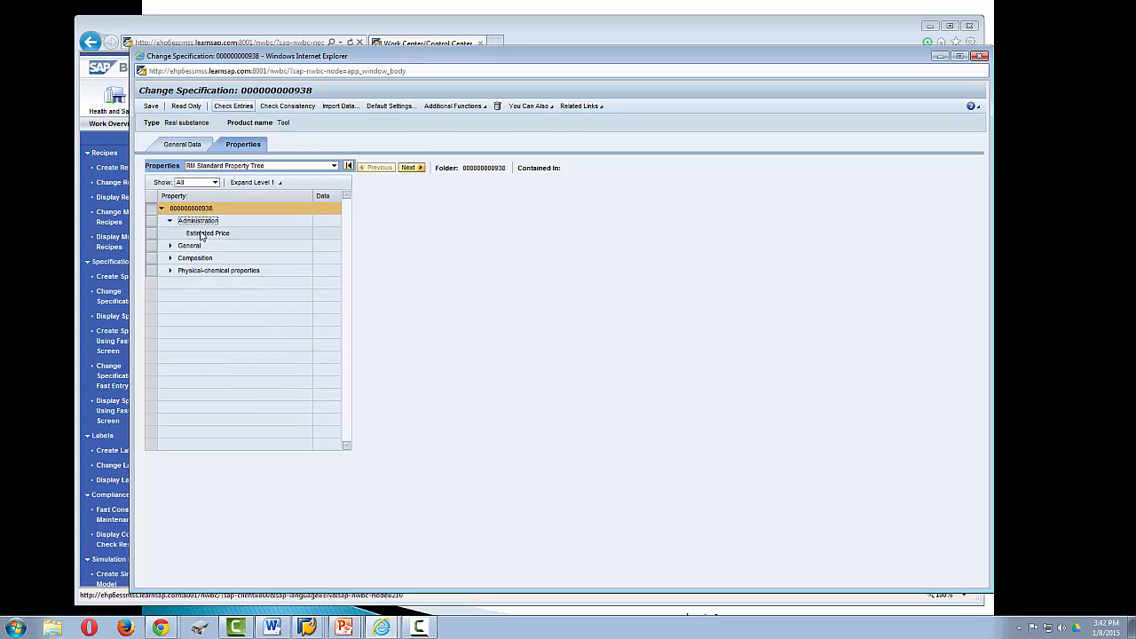
{"action": "left_click", "coordinate": [206, 234]}
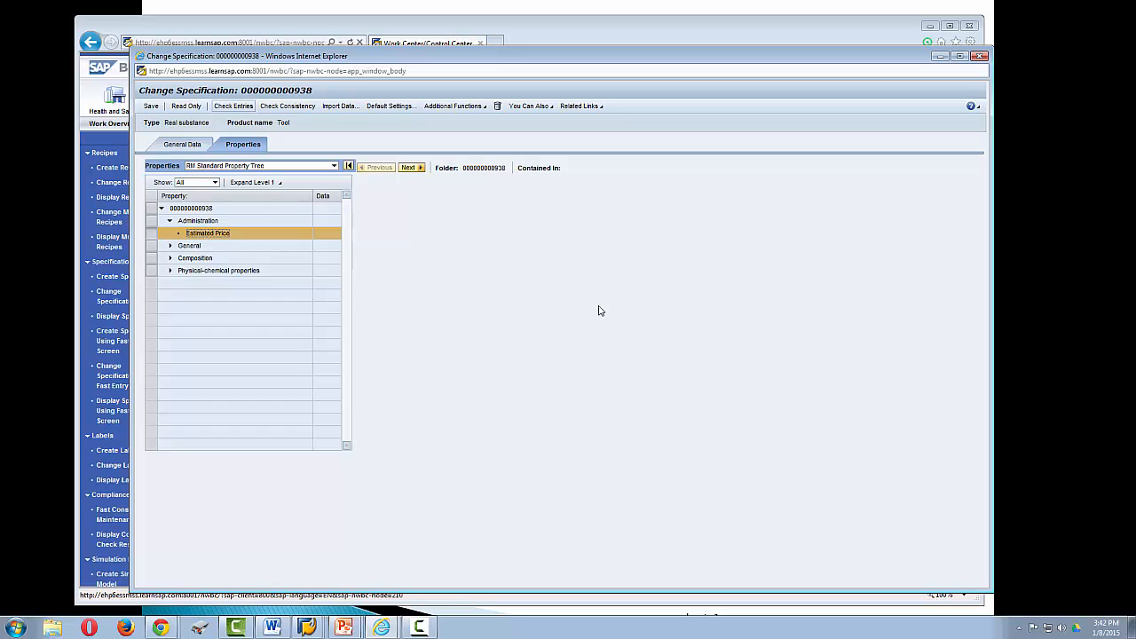
{"action": "left_click", "coordinate": [211, 234]}
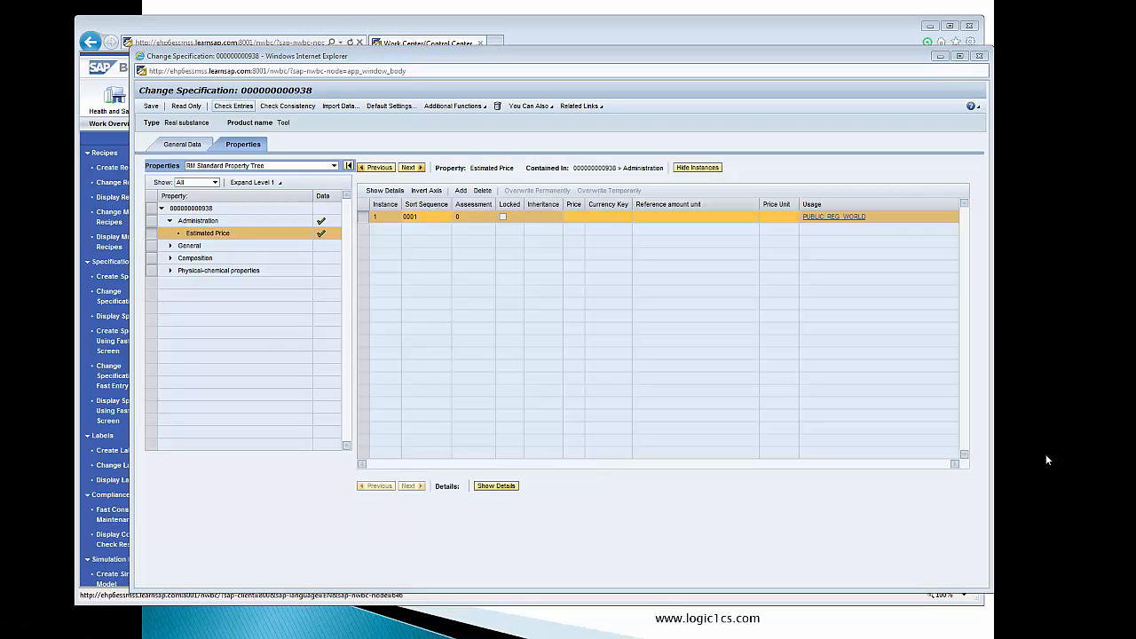
{"action": "left_click", "coordinate": [178, 249]}
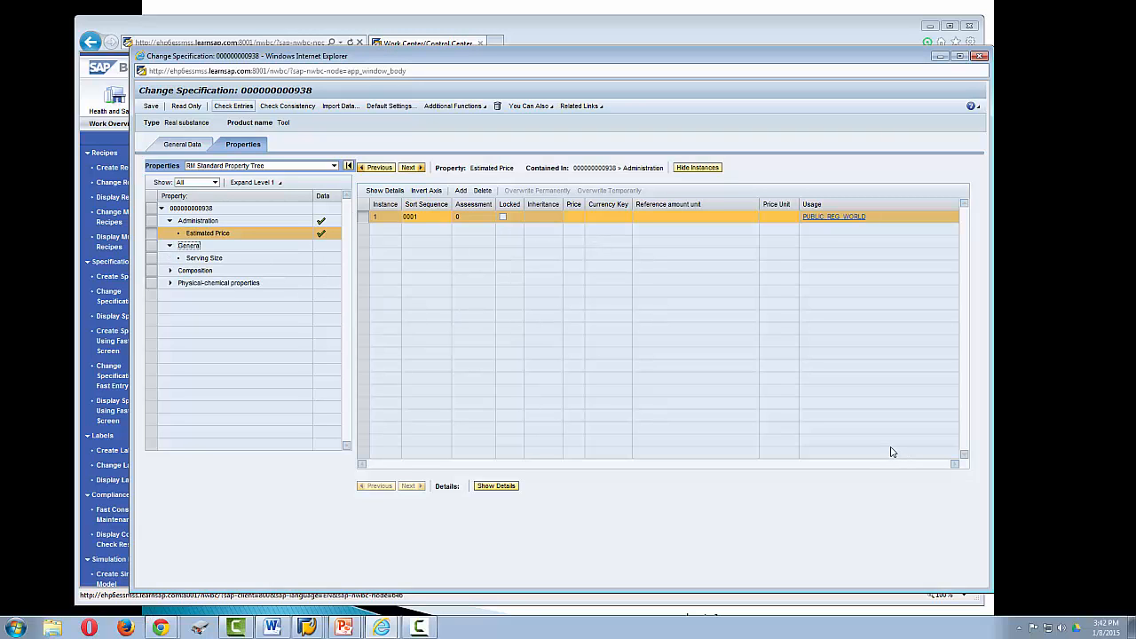